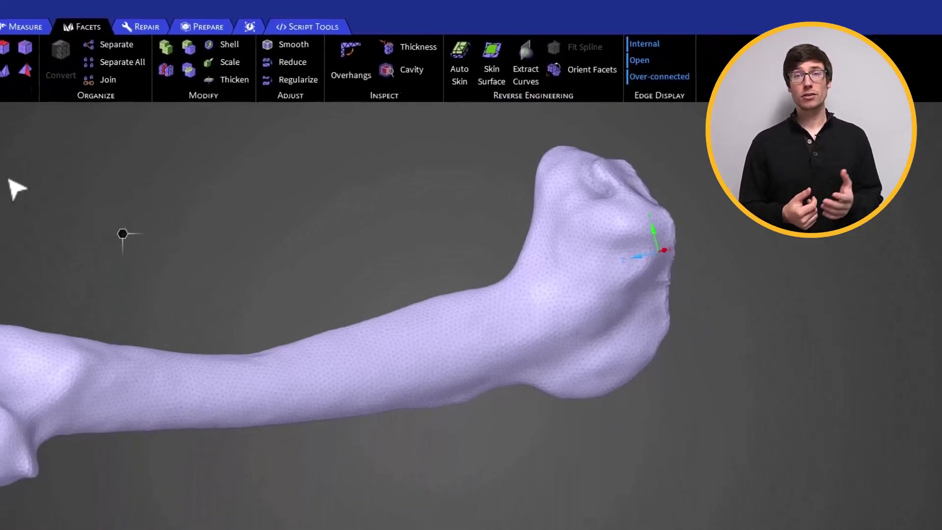
Show the cutting plane and extract the cross-section curve where it cuts the bone mesh
left_click(14, 137)
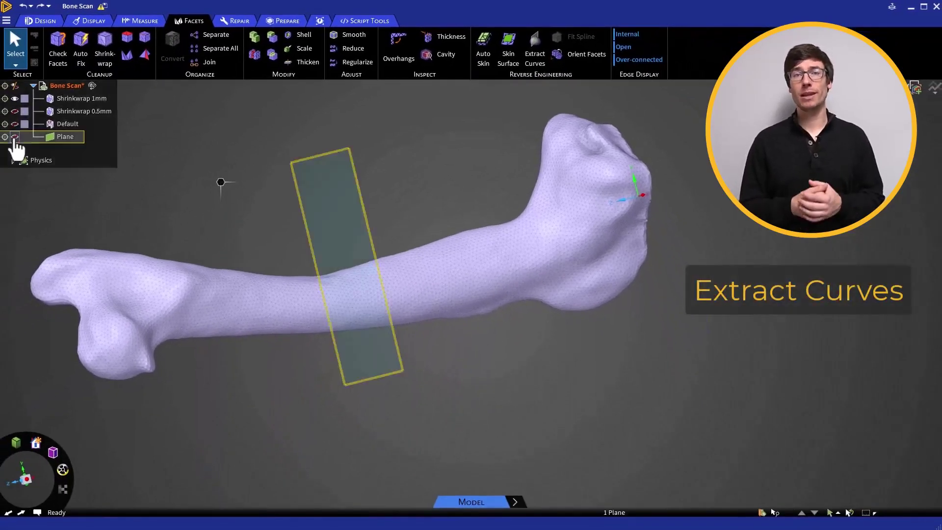
scroll(368, 257, "up", 5)
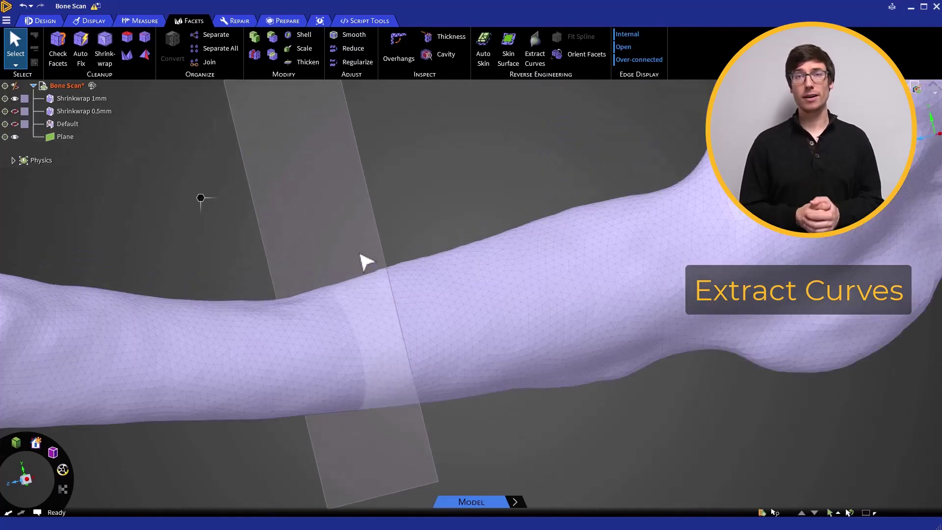
left_click(535, 49)
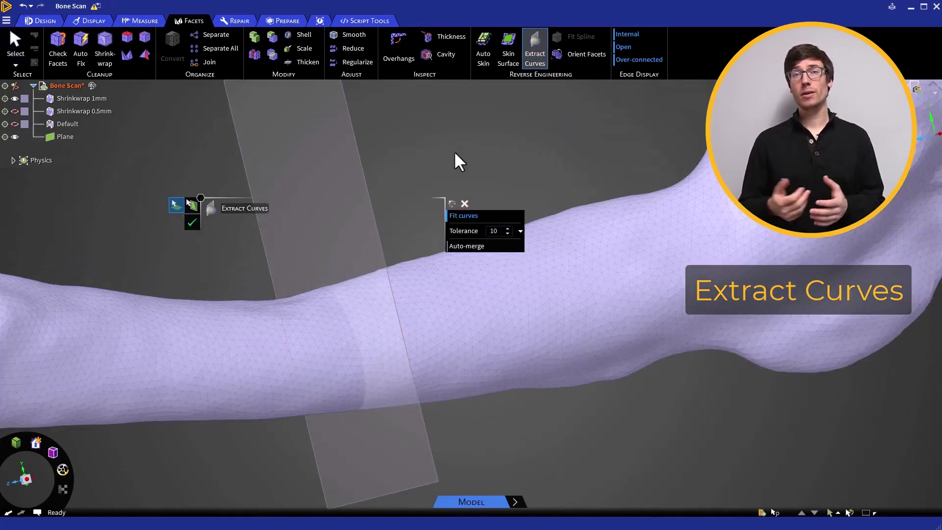
left_click(363, 183)
left_click(229, 112)
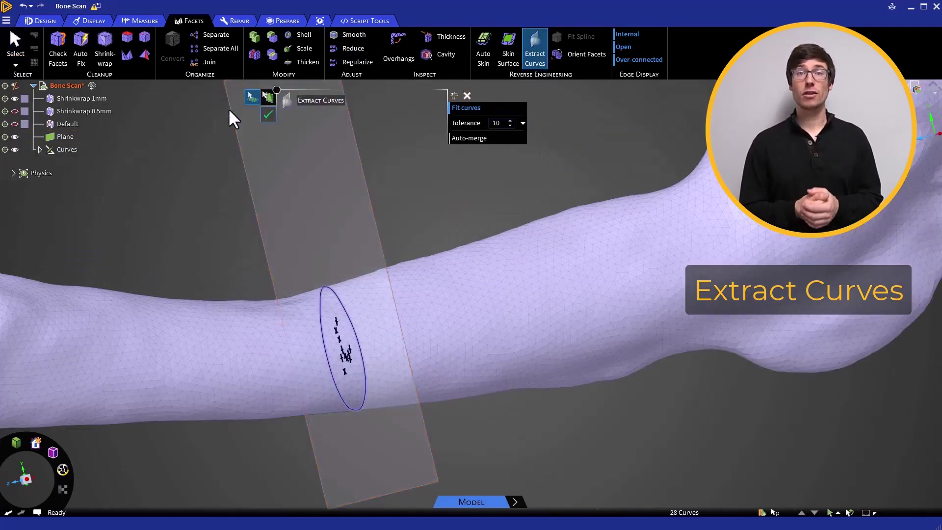
left_click(421, 227)
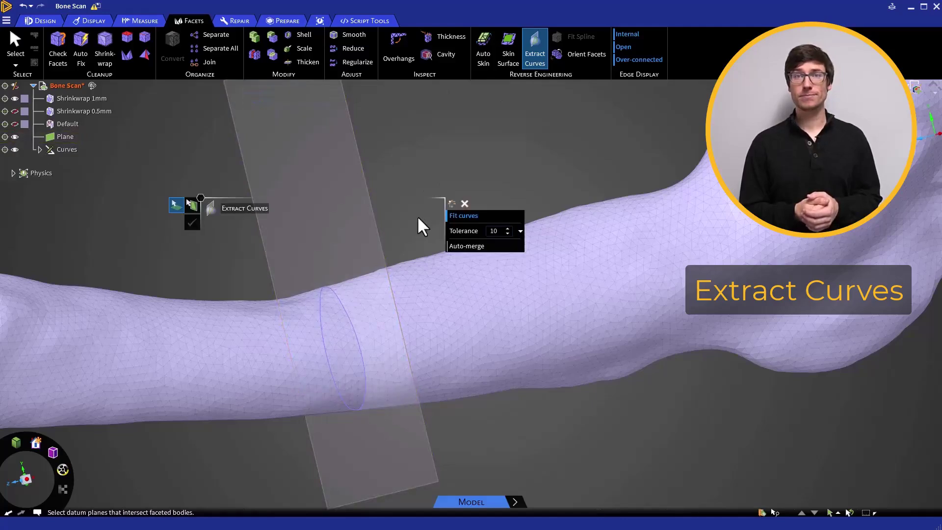
Copy the plane 14.32 mm along the bone shaft with Move
left_click(376, 229)
key("m")
left_click_drag(297, 294, 529, 261, "ctrl")
key("Escape")
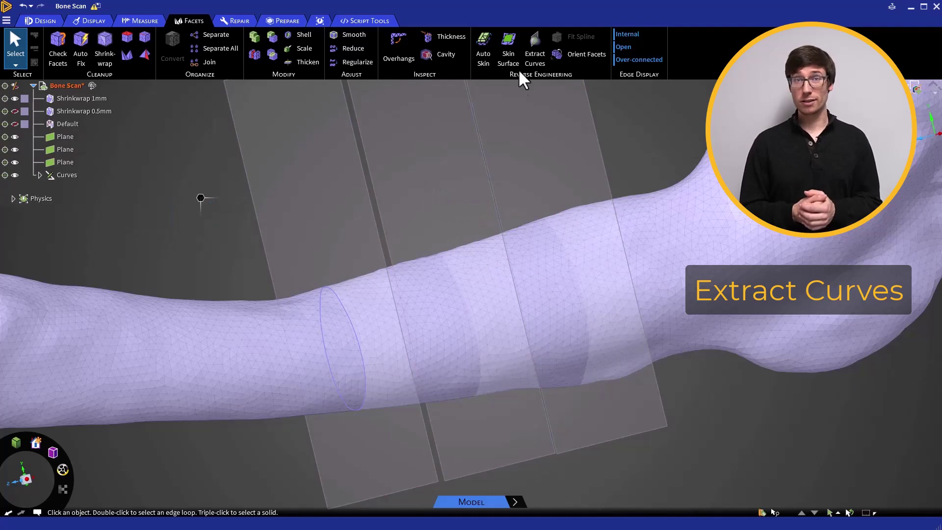
Extract curves on the middle and right planes, then hide Shrinkwrap 1mm
left_click(534, 53)
left_click(364, 160)
left_click(587, 106)
left_click(460, 110)
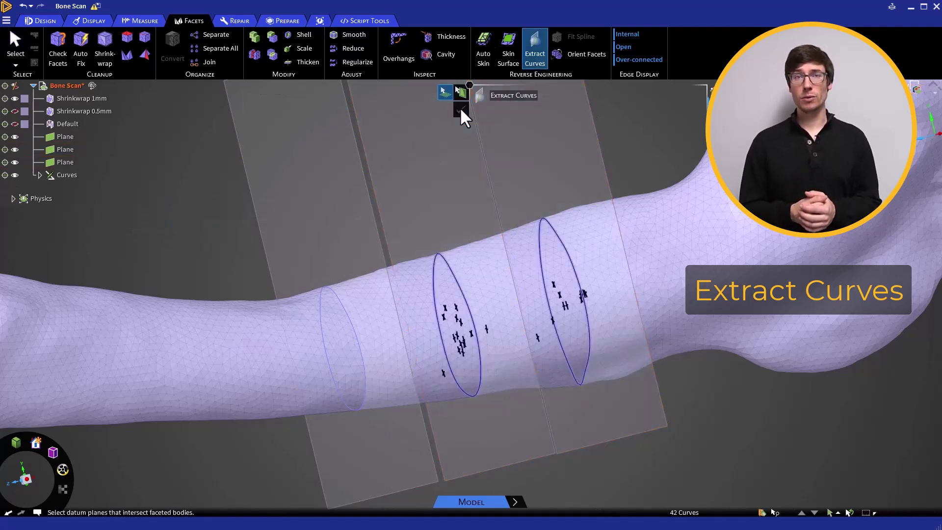
left_click(431, 215)
key("ctrl+h")
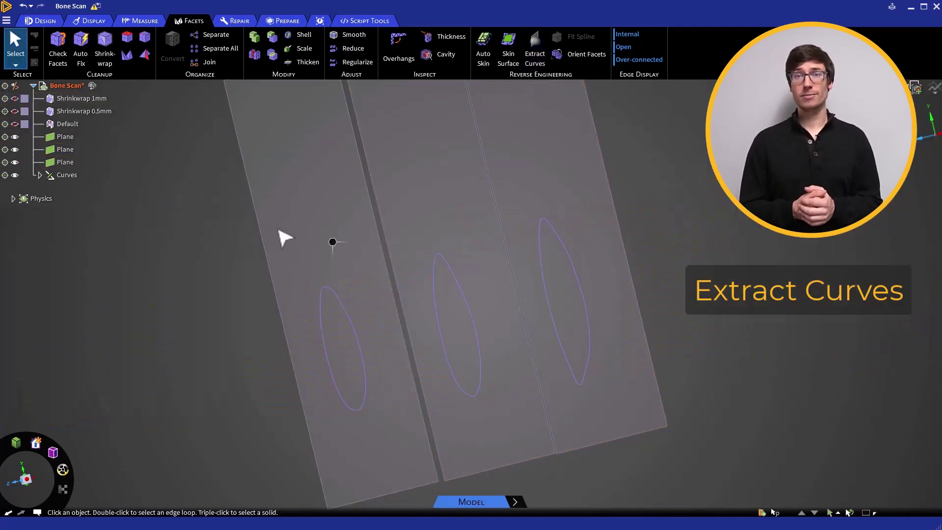
Fill the left plane's cross-section curve loop with a patch surface
scroll(305, 284, "down", 2)
left_click(46, 20)
key("f")
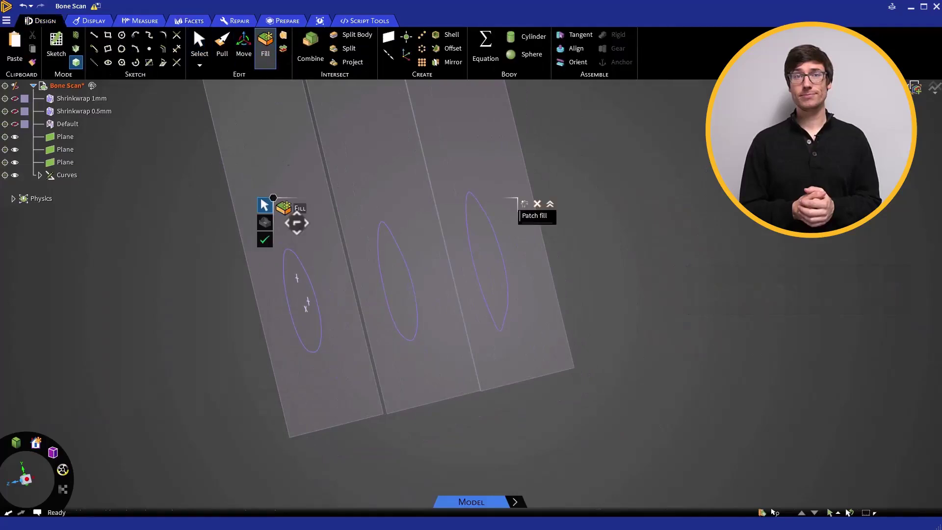
left_click_drag(244, 221, 355, 395)
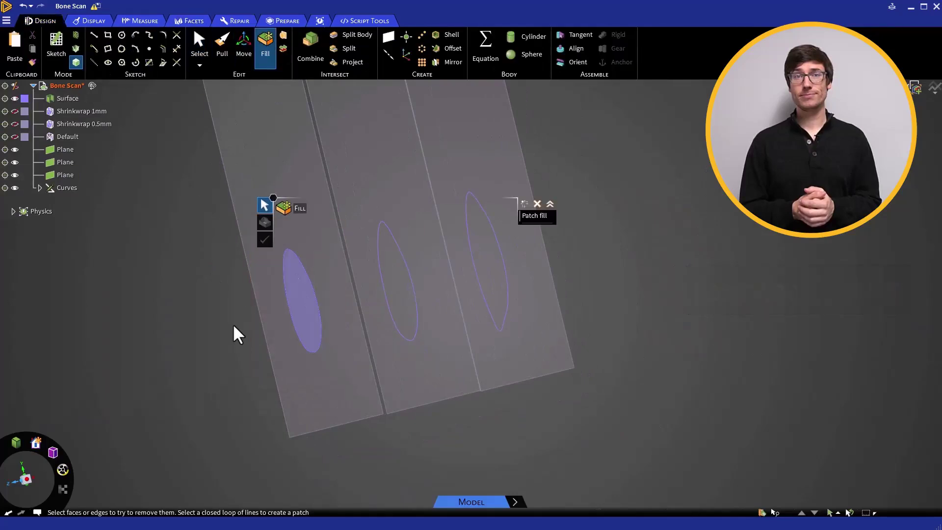
Select the middle and right curve loops for a blend surface
left_click(284, 35)
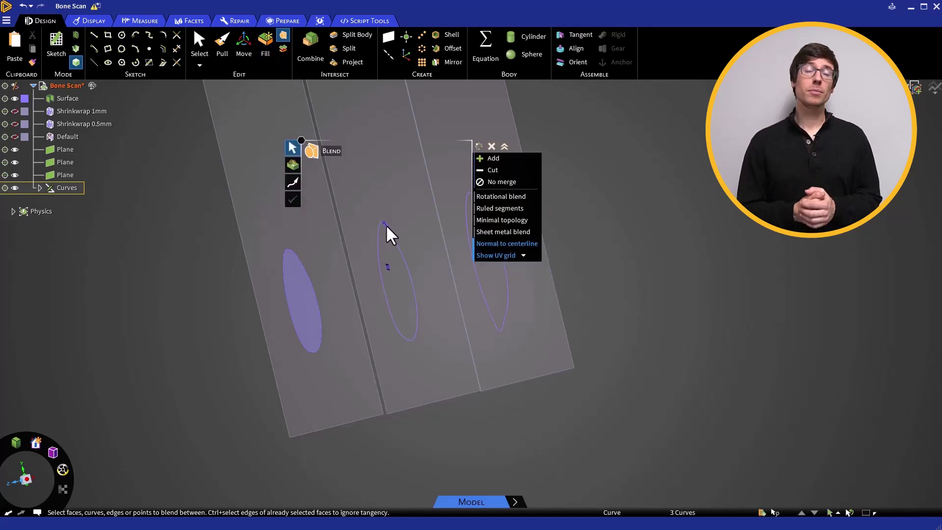
left_click_drag(357, 195, 445, 340)
left_click_drag(457, 151, 545, 366)
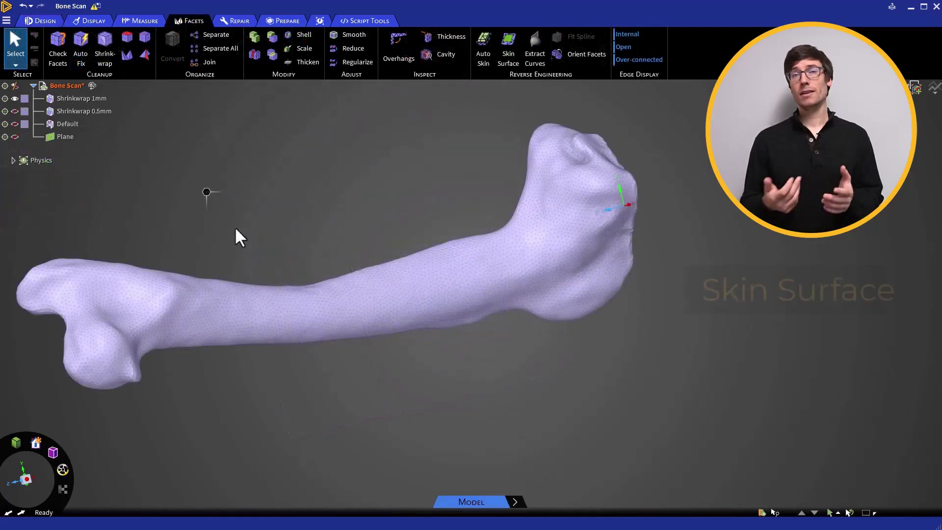
Start the Facets Skin Surface tool on the bone mesh at 50 samples, 0 mm tolerance
left_click(507, 56)
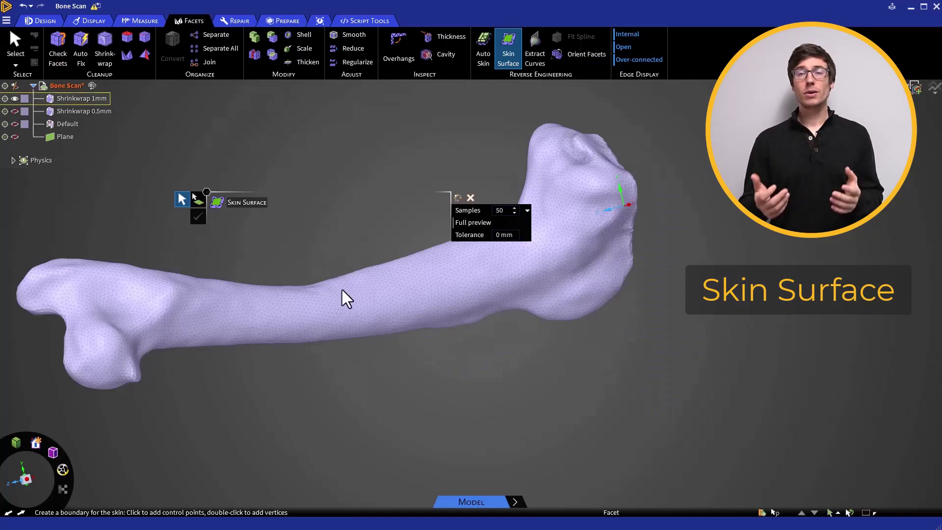
scroll(315, 456, "up", 5)
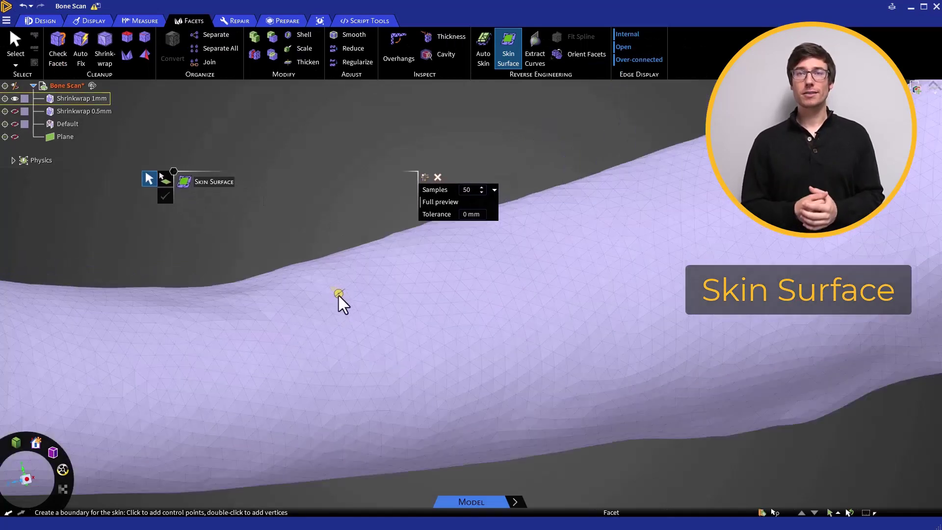
left_click_drag(297, 313, 454, 407)
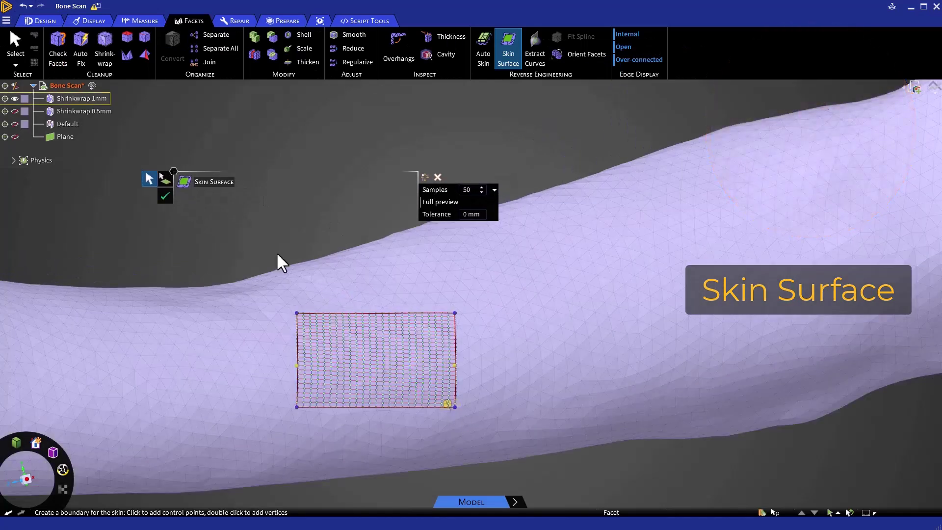
left_click(165, 196)
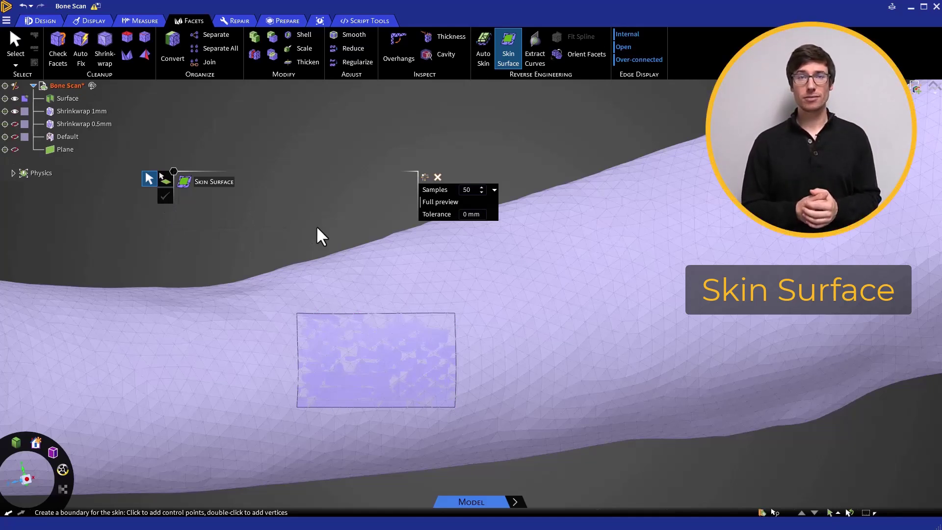
key("ctrl+z")
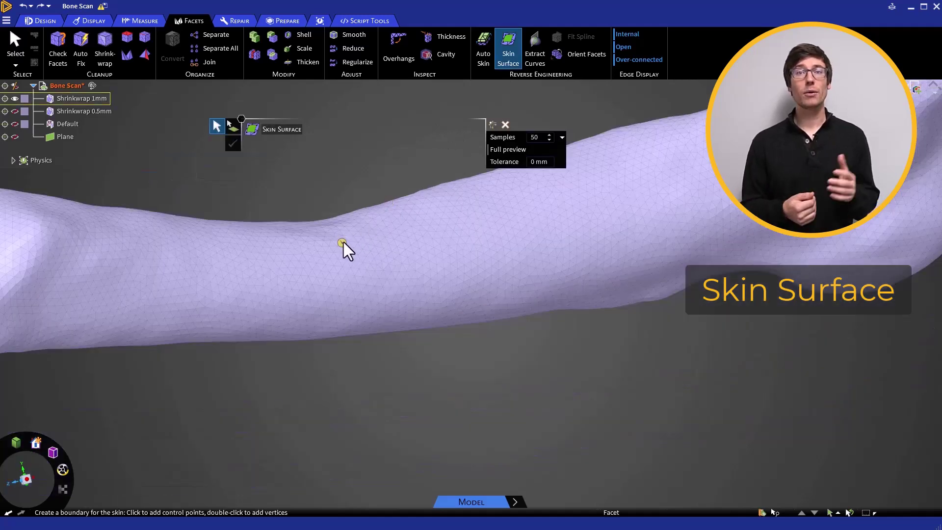
Draw the skin boundary's left and bottom edges, fixing the lower-left and lower-right corners
left_click(343, 243)
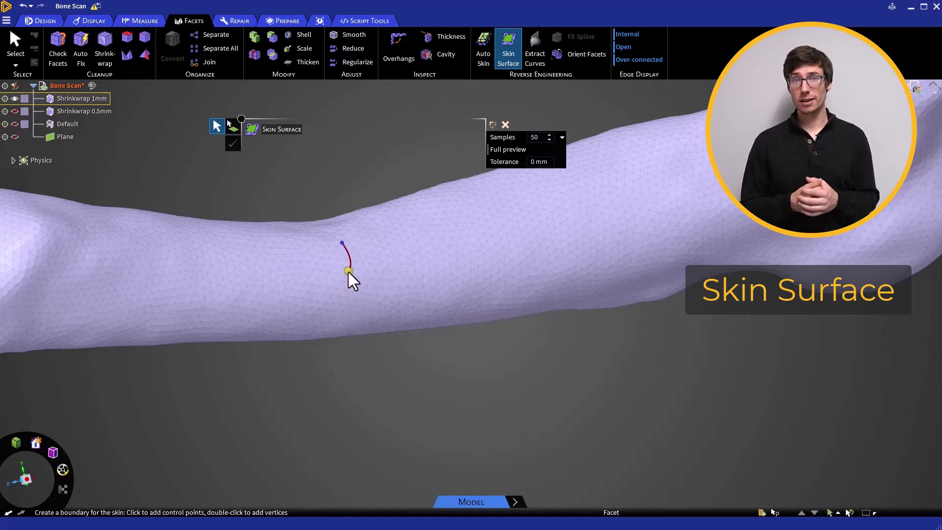
left_click(349, 271)
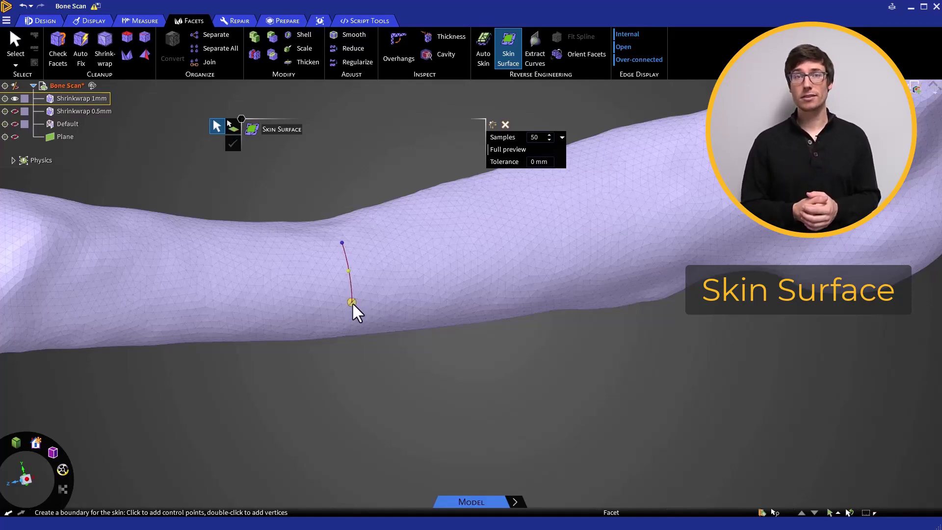
double_click(351, 301)
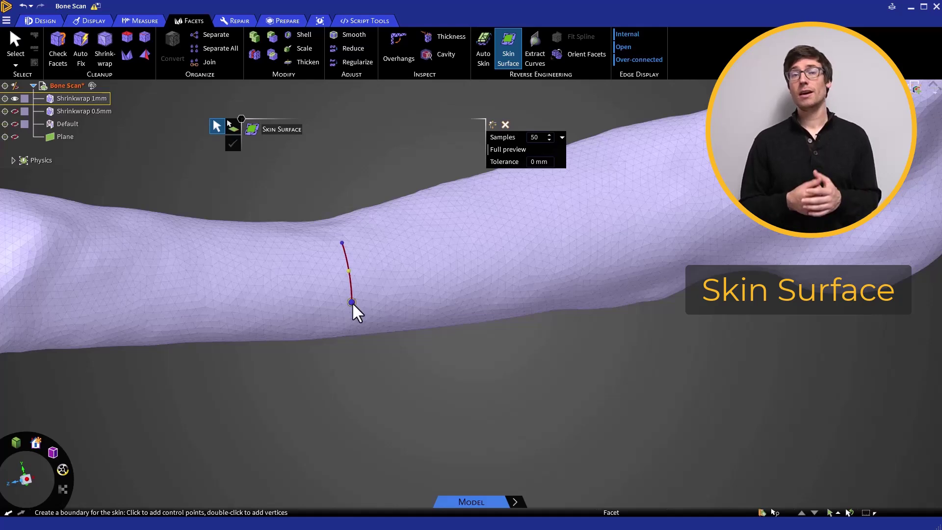
left_click(387, 296)
left_click(432, 287)
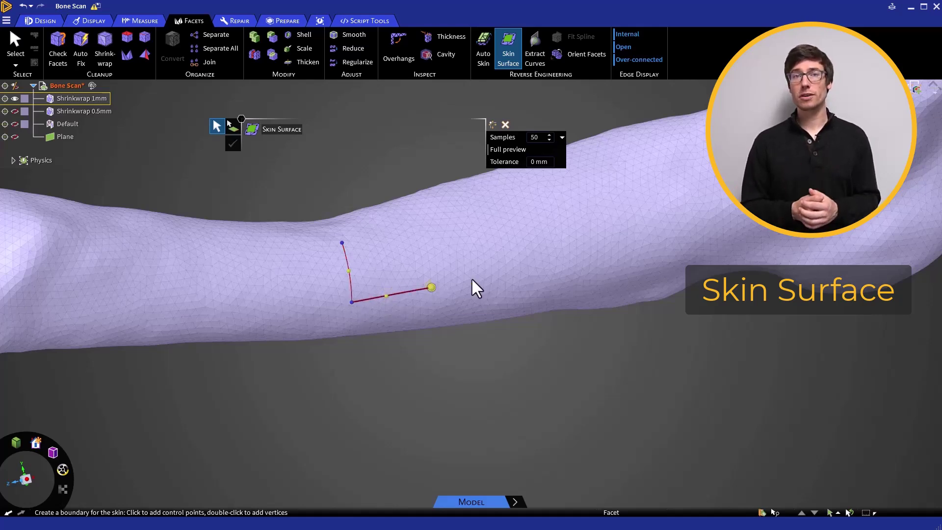
left_click(476, 278)
double_click(476, 277)
Draw the right and top edges, close the boundary, and create the skin surface
left_click(470, 256)
left_click(461, 229)
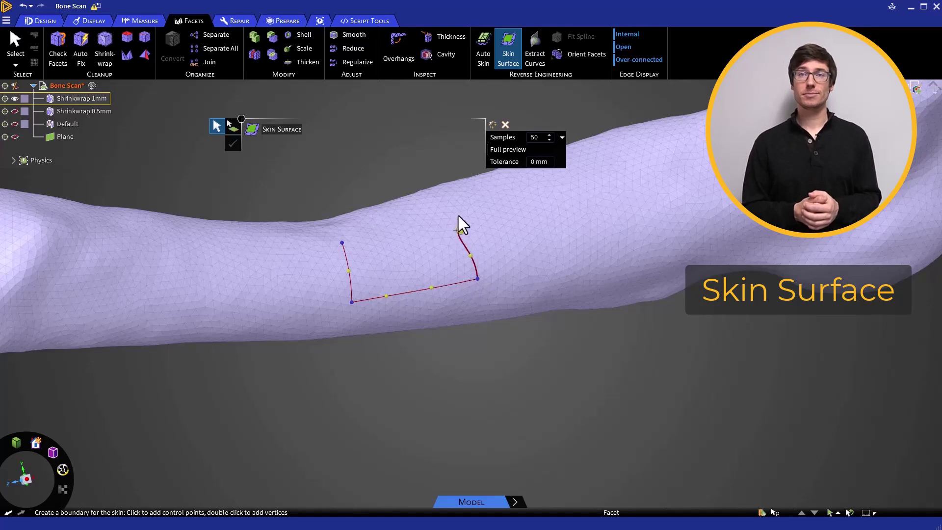
left_click(454, 208)
double_click(454, 208)
left_click(380, 231)
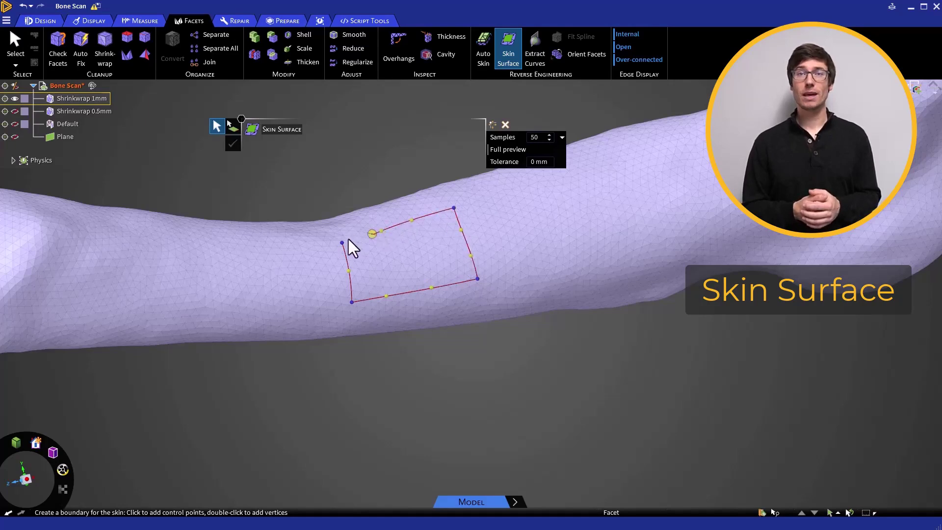
left_click(342, 242)
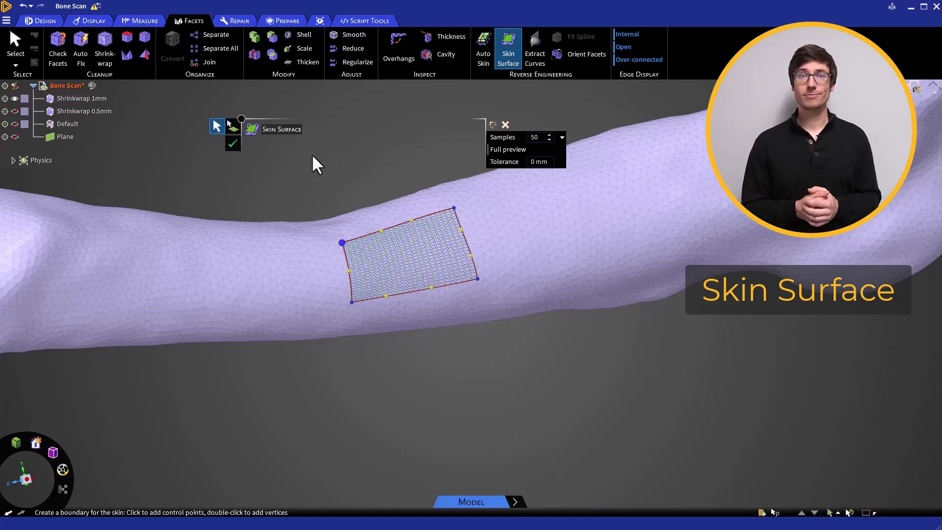
left_click(234, 144)
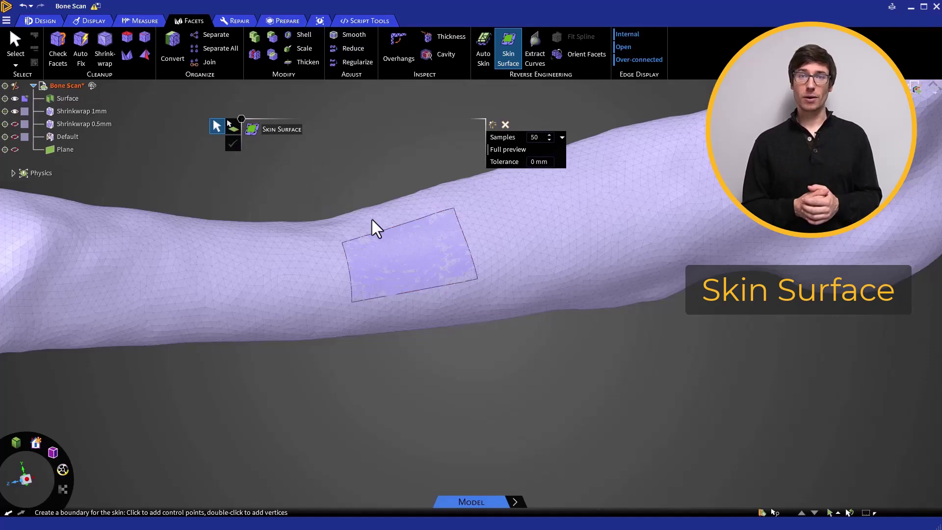
Draw a boundary down the right side and along the bottom, snapping to the first patch, and accept it
scroll(461, 229, "up", 5)
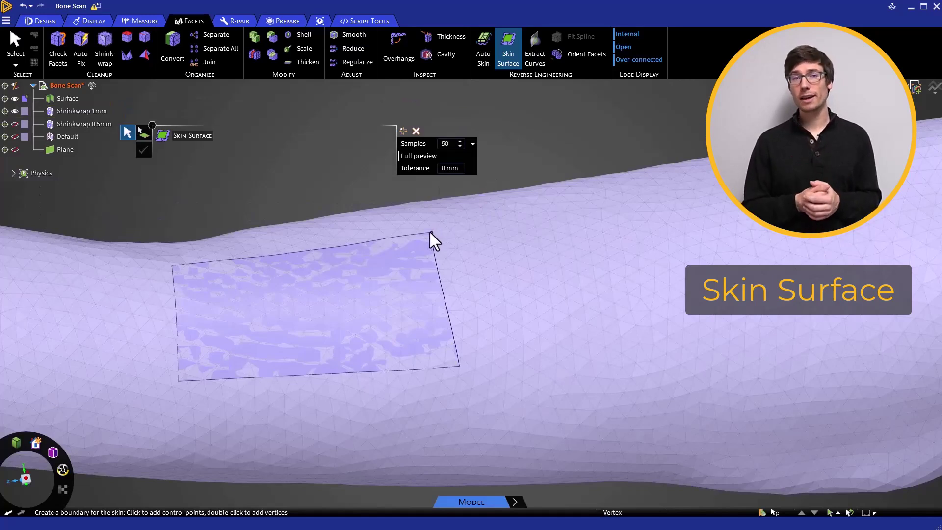
left_click_drag(431, 231, 493, 224)
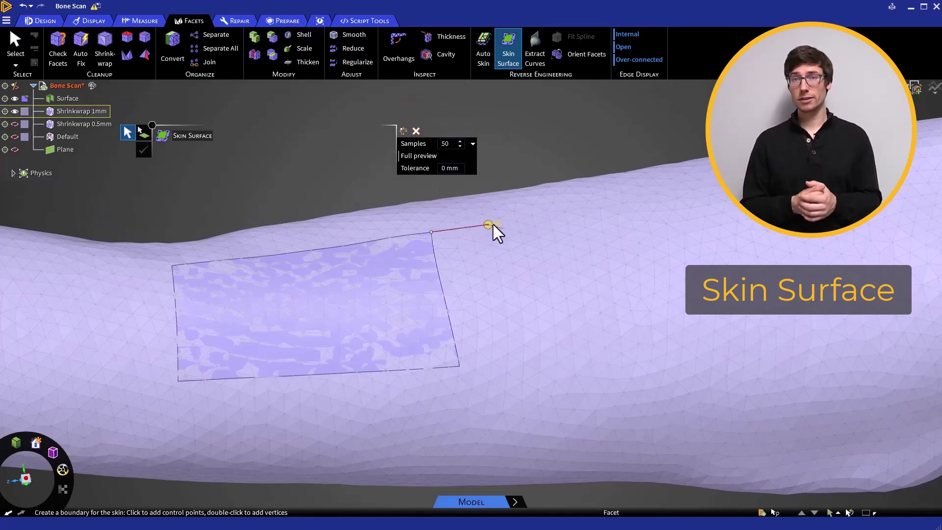
double_click(582, 215)
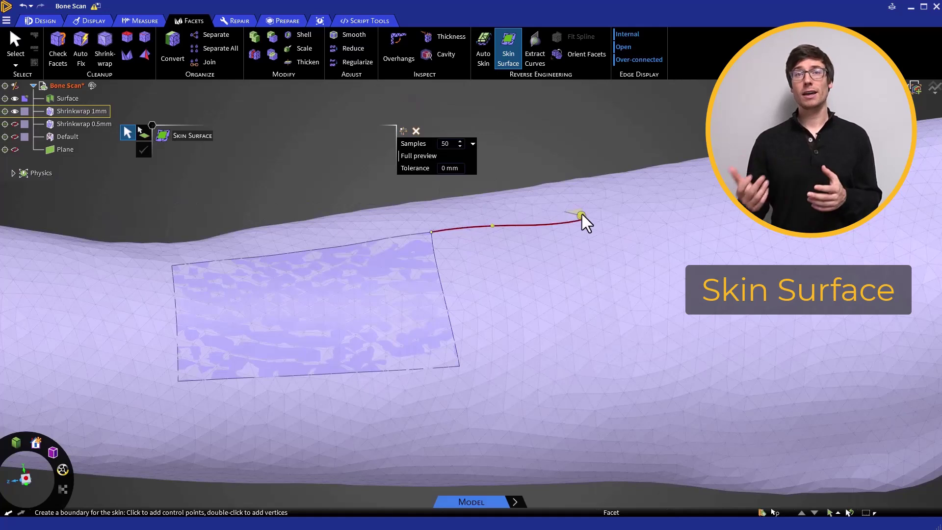
left_click(593, 253)
left_click(613, 312)
left_click(622, 367)
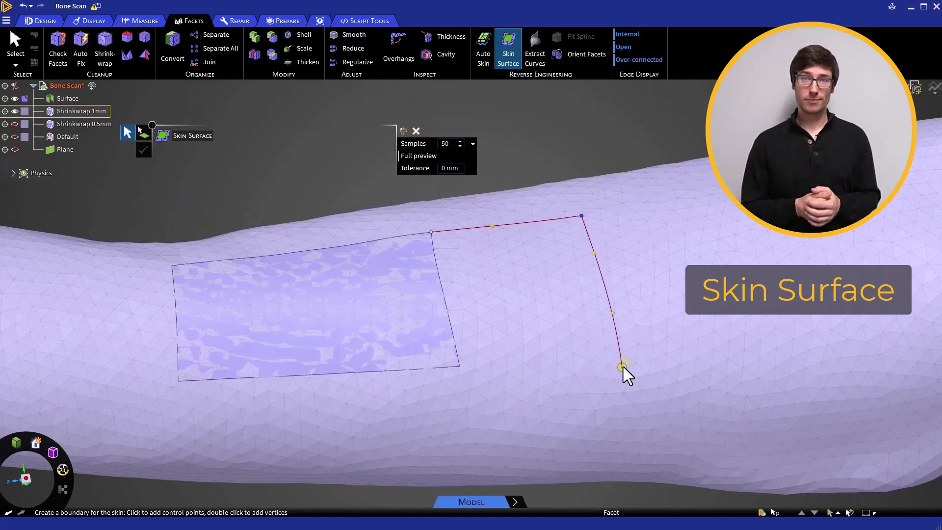
double_click(622, 366)
left_click(570, 365)
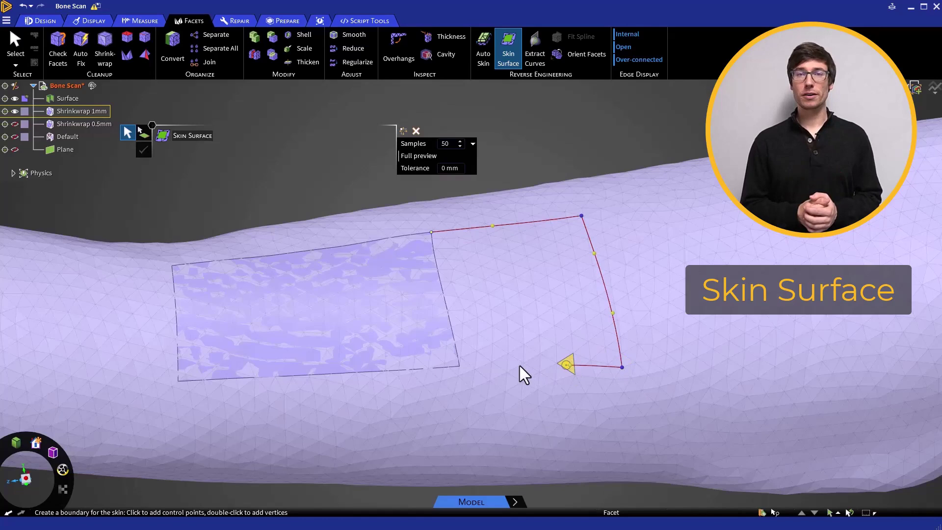
left_click(520, 365)
left_click(458, 367)
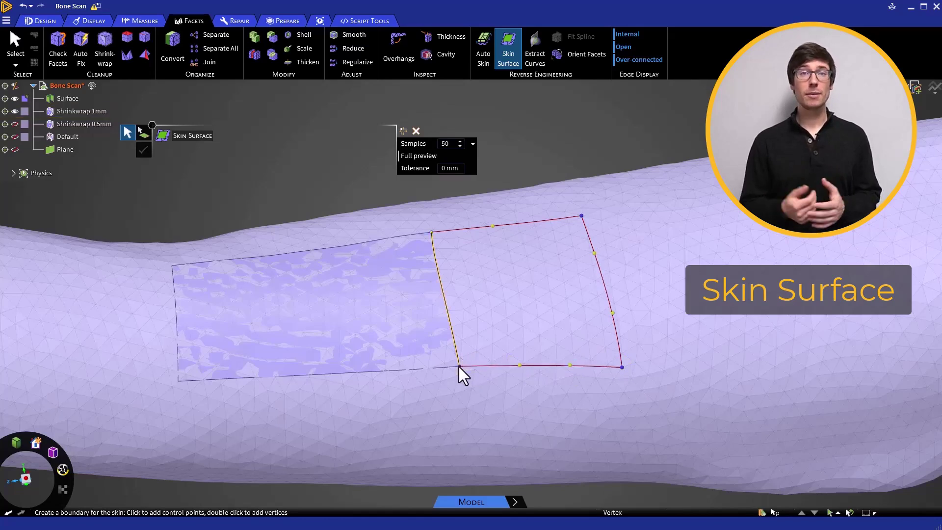
double_click(459, 367)
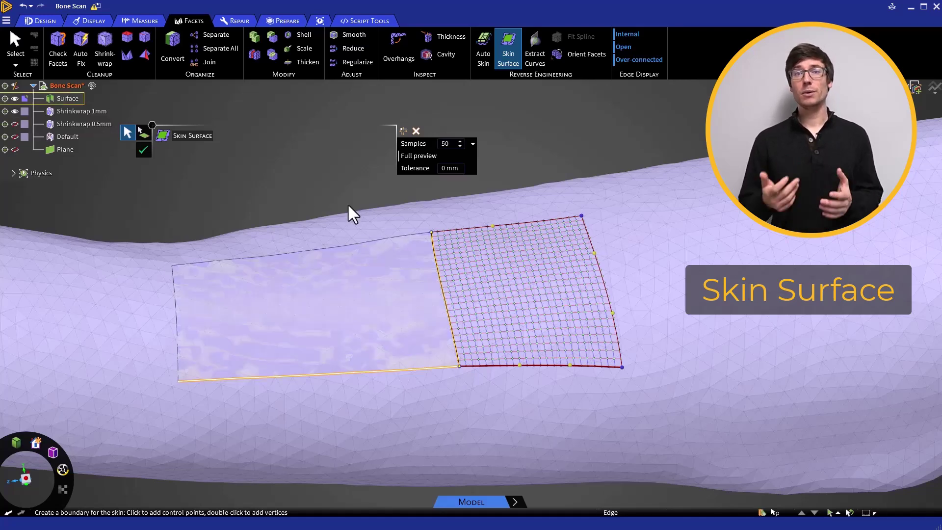
left_click(141, 151)
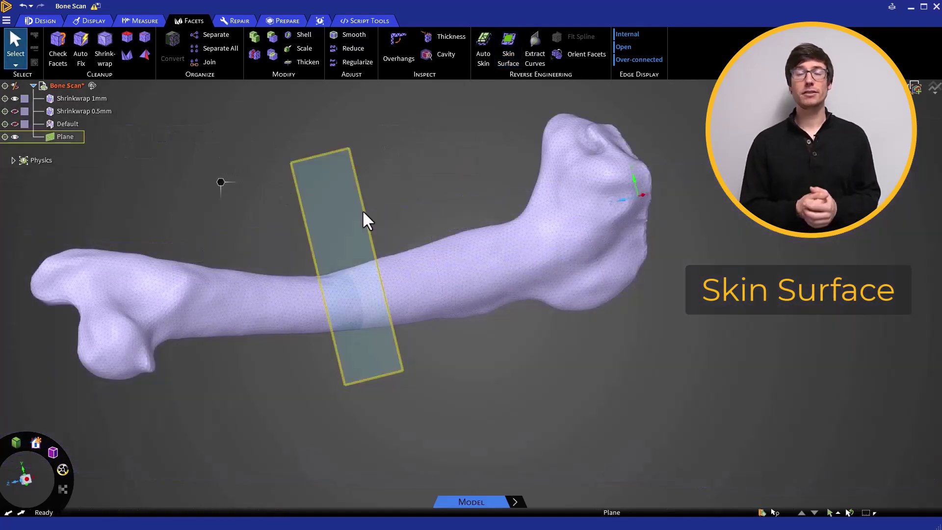
Place a copy of the cutting plane 18.42 mm along the bone shaft
left_click(362, 210)
key("m")
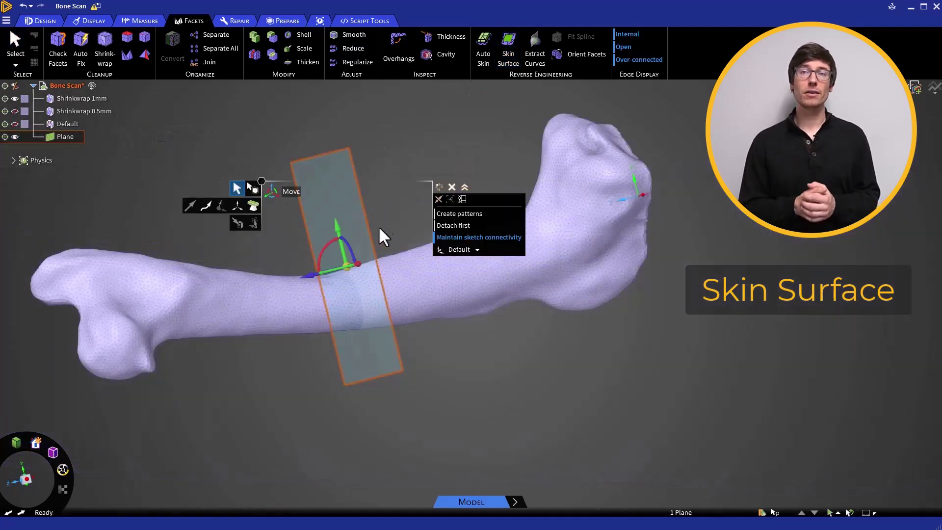
left_click_drag(313, 275, 412, 264, "ctrl")
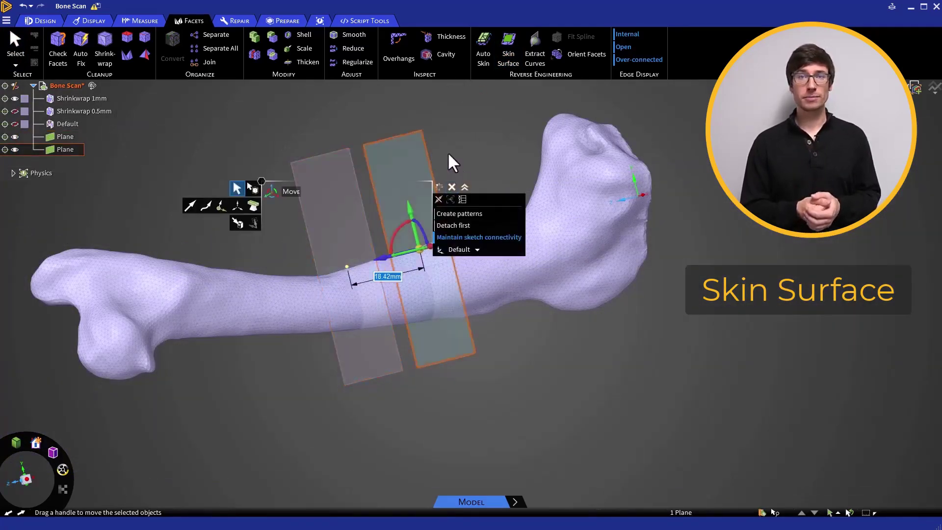
key("Escape")
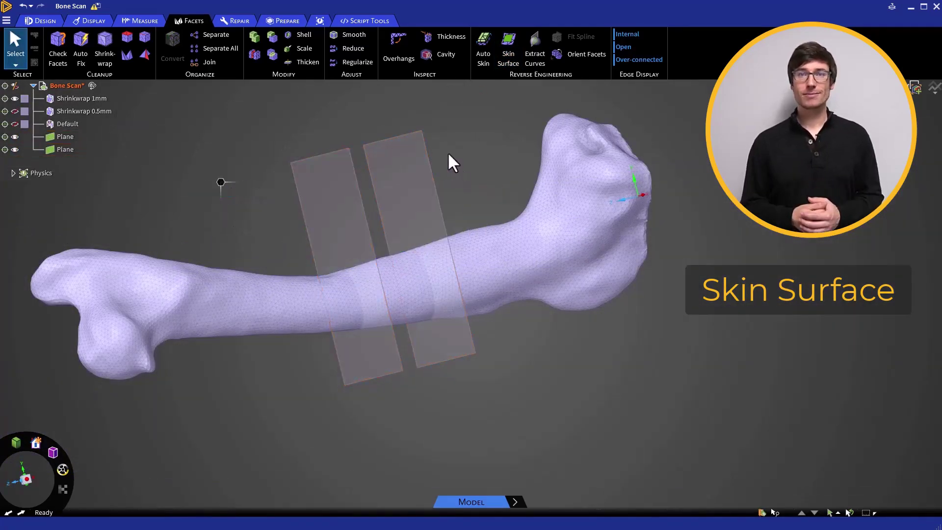
Skin a surface band around the shaft between the left and right planes
left_click(511, 56)
scroll(417, 184, "up", 3)
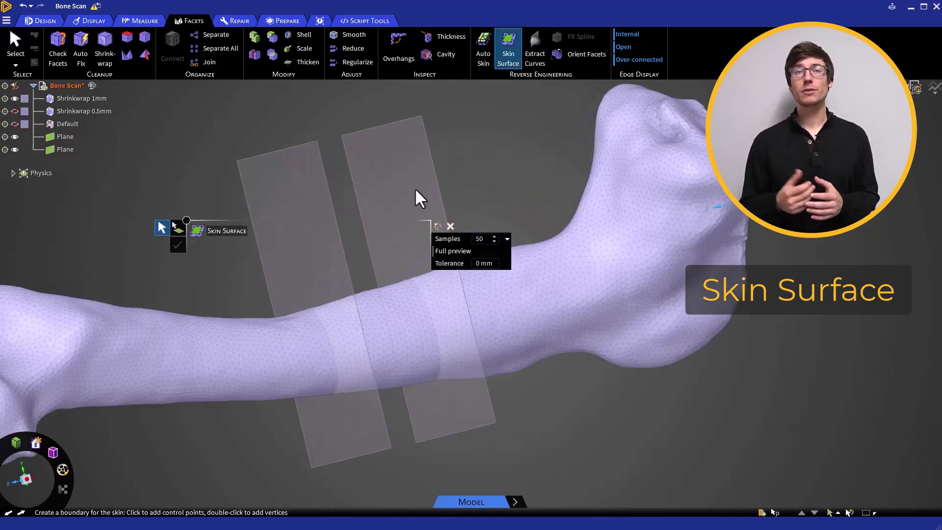
left_click(331, 206)
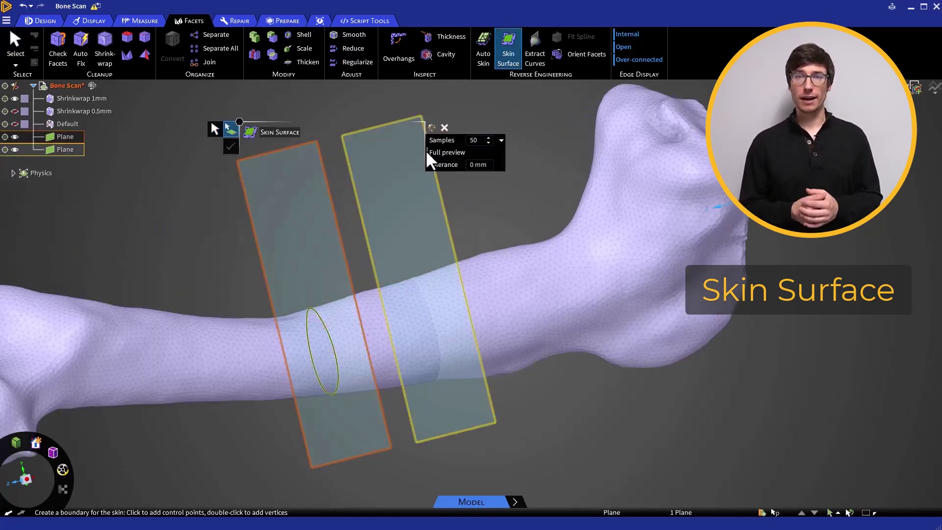
left_click(409, 117)
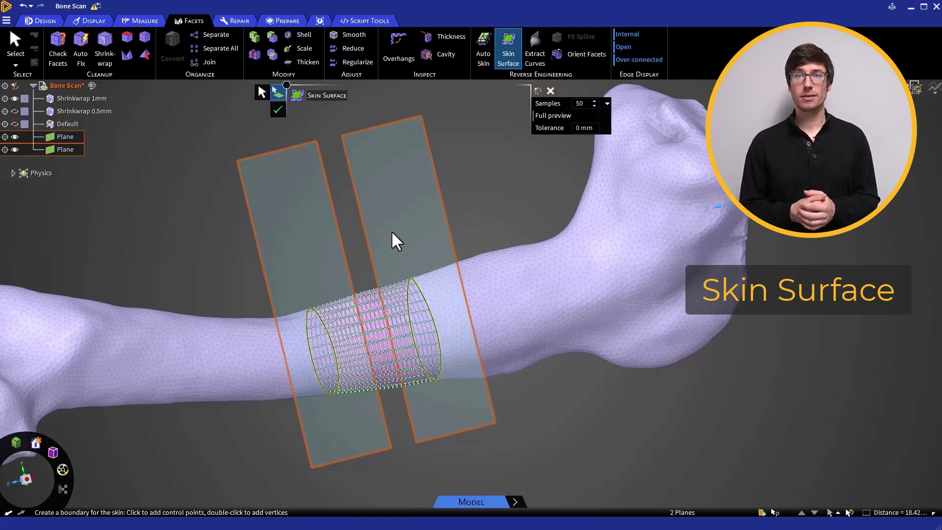
left_click(275, 110)
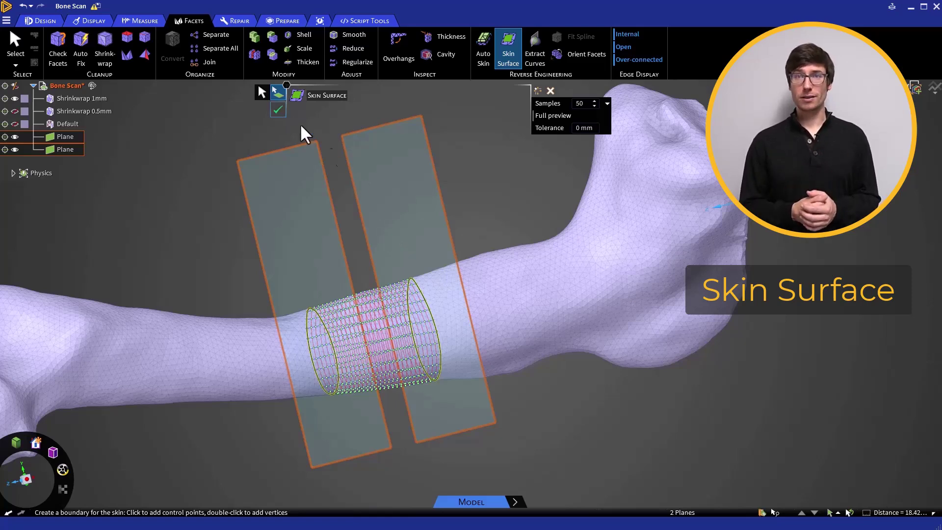
Hide the Shrinkwrap 1mm body and orbit to view the skin band side-on between the planes
left_click(388, 322)
middle_click_drag(387, 324, 358, 347)
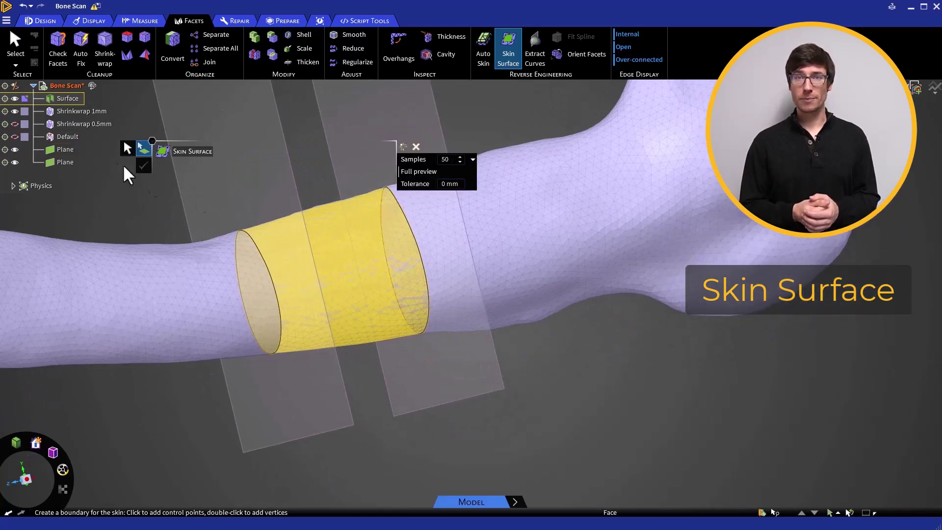
left_click(23, 111)
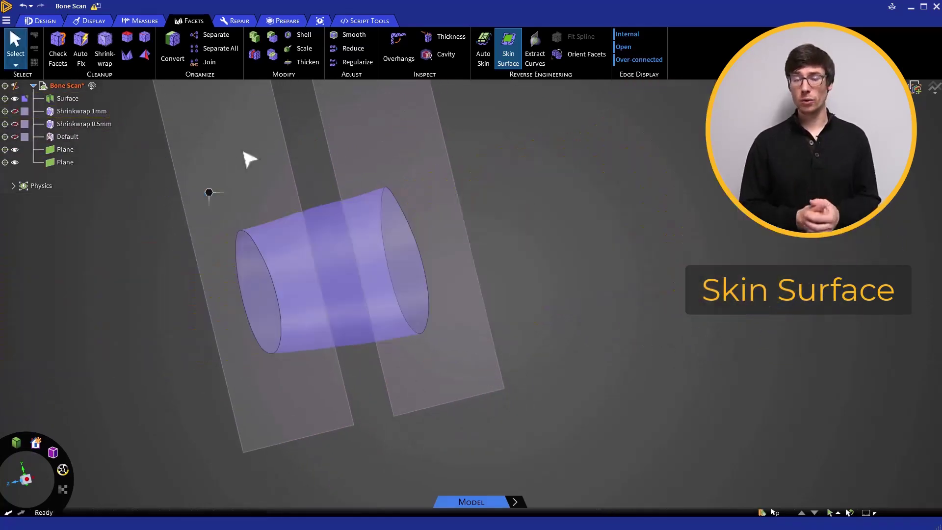
left_click(343, 185)
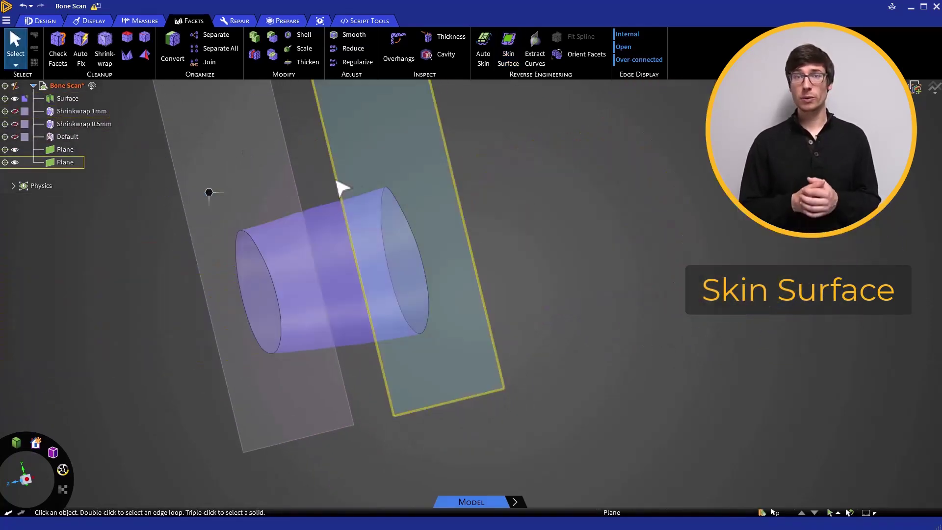
scroll(420, 189, "up", 5)
middle_click_drag(432, 186, 351, 164)
left_click(324, 169)
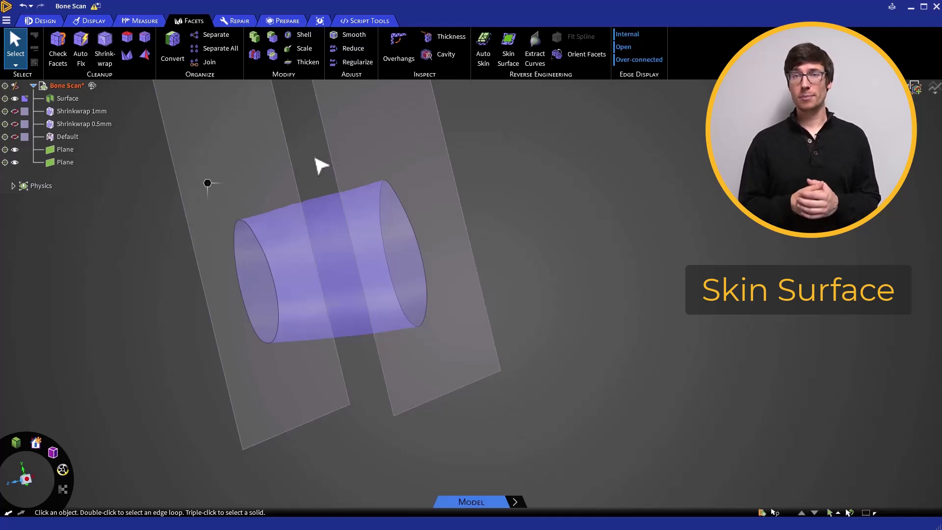
Show Shrinkwrap 1mm and copy the right plane further along the bone as a third plane
left_click(14, 111)
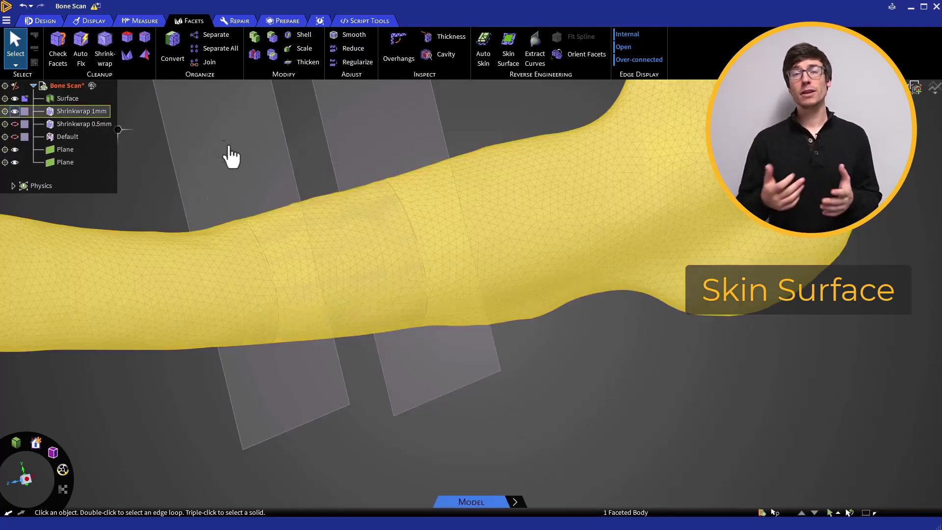
scroll(242, 278, "down", 3)
left_click(355, 177)
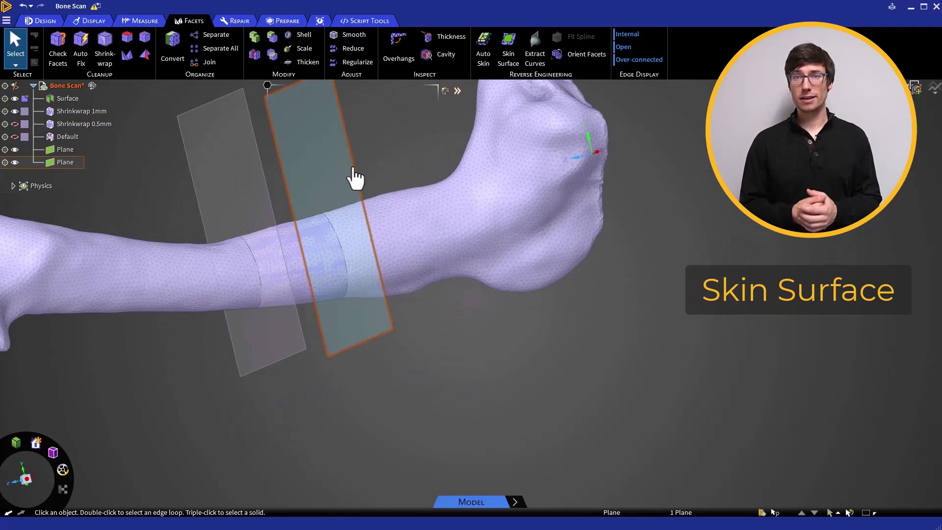
key("m")
left_click_drag(294, 225, 369, 211, "ctrl")
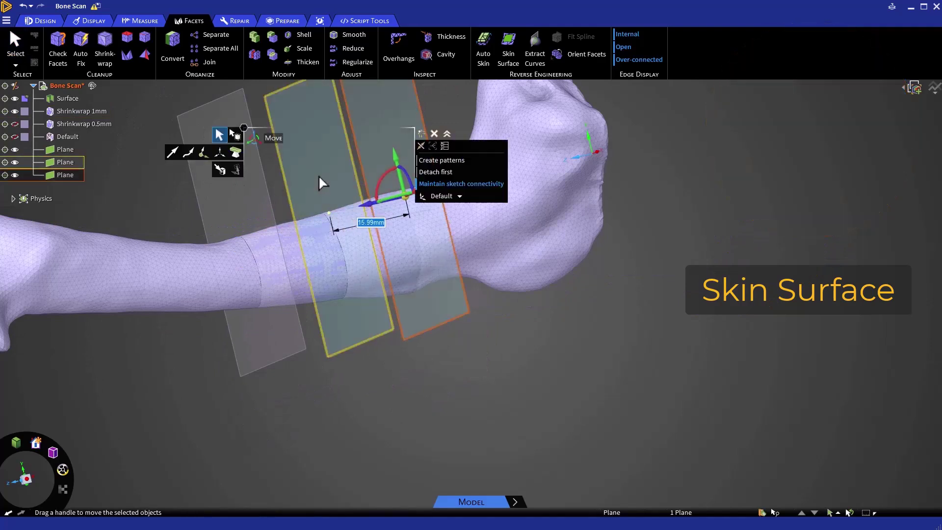
key("Escape")
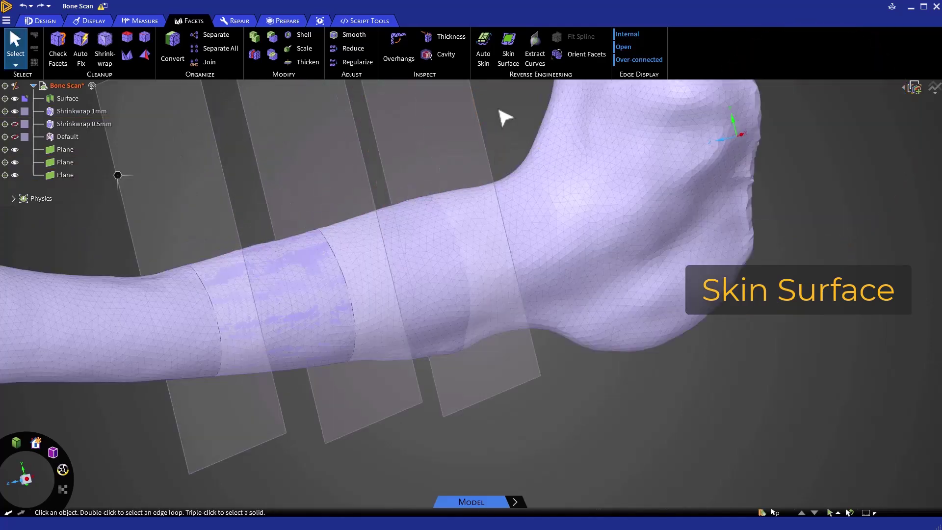
Skin a second band between the third and middle planes, then hide the mesh
left_click(505, 49)
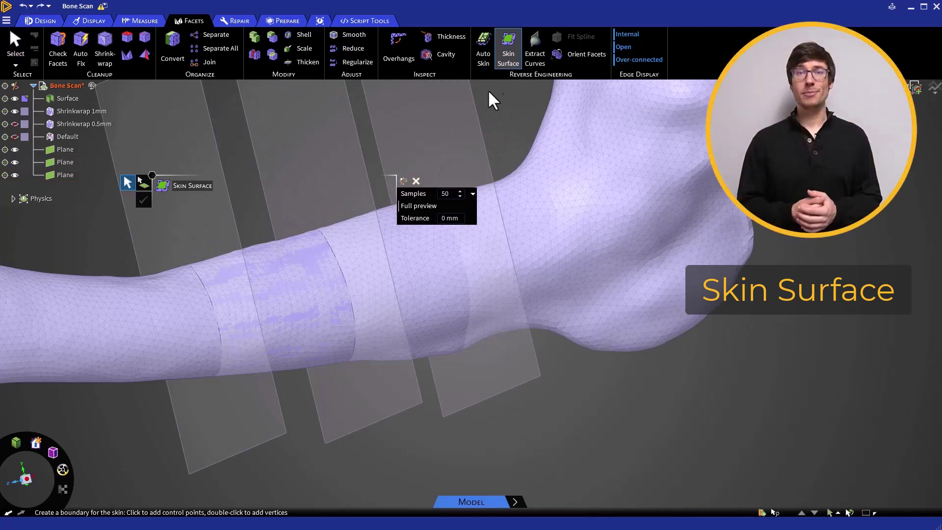
left_click(476, 112)
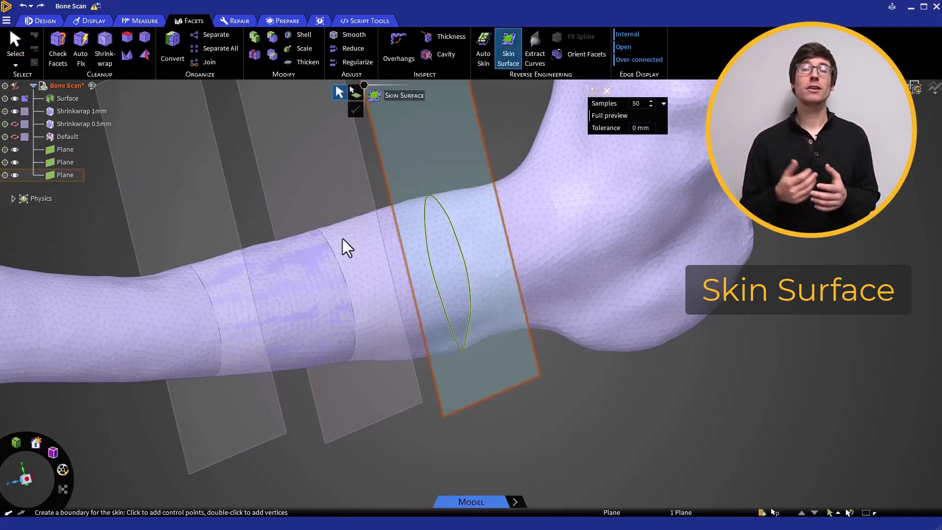
left_click(336, 262)
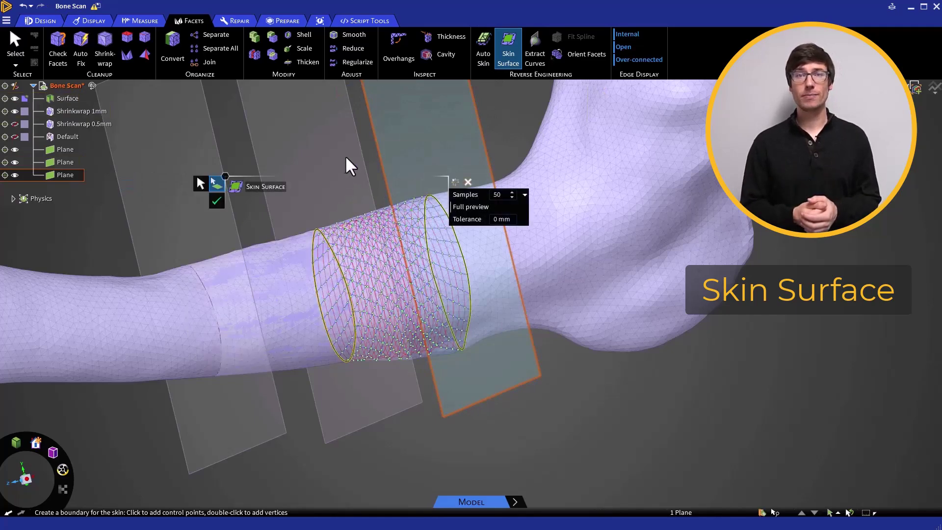
left_click(215, 202)
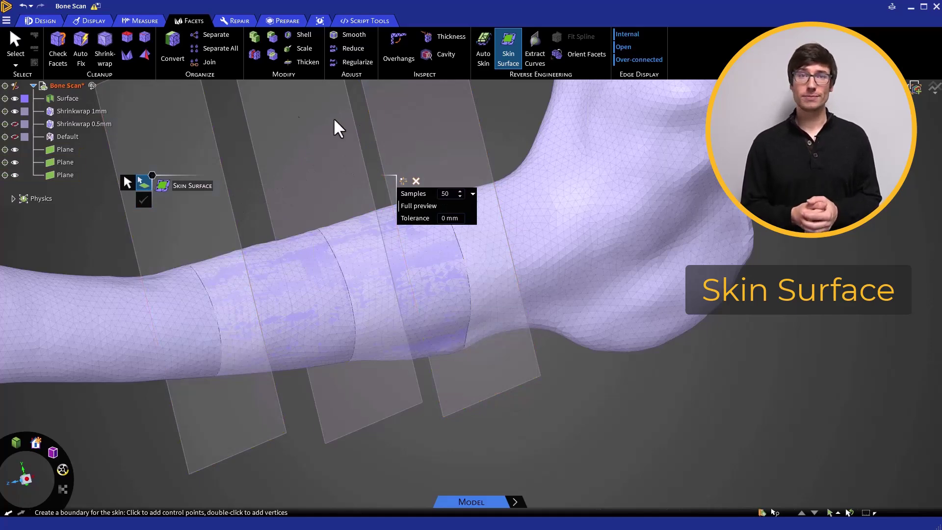
left_click(15, 111)
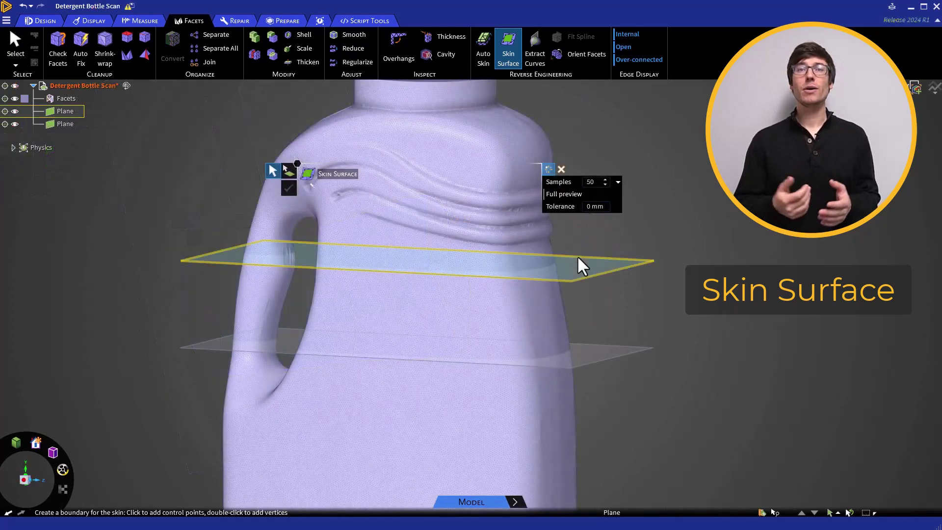
Pick the upper and lower planes, then switch to the handle's small cross-section loops
left_click(577, 255)
left_click(584, 343)
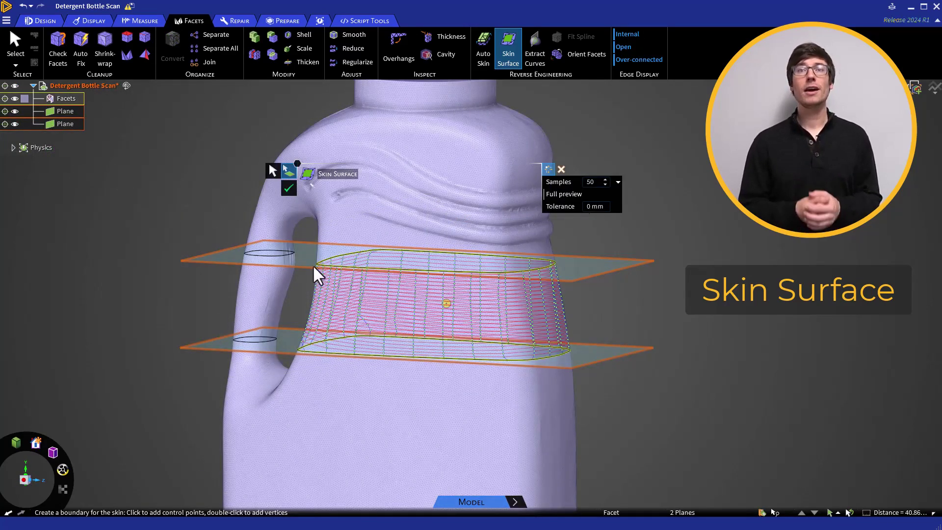
left_click(278, 254)
left_click(265, 335)
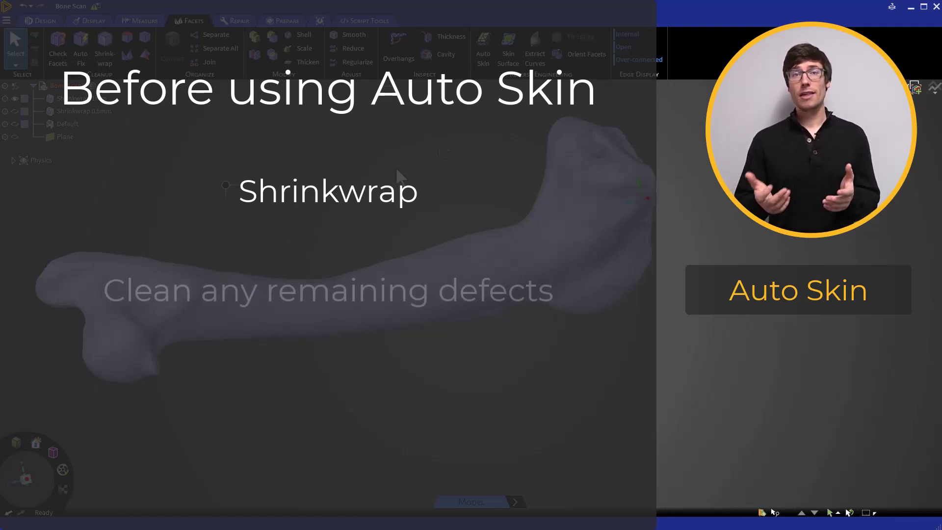
Start Auto Skin and pick the Shrinkwrap 1mm bone faceted body as its target
left_click(494, 58)
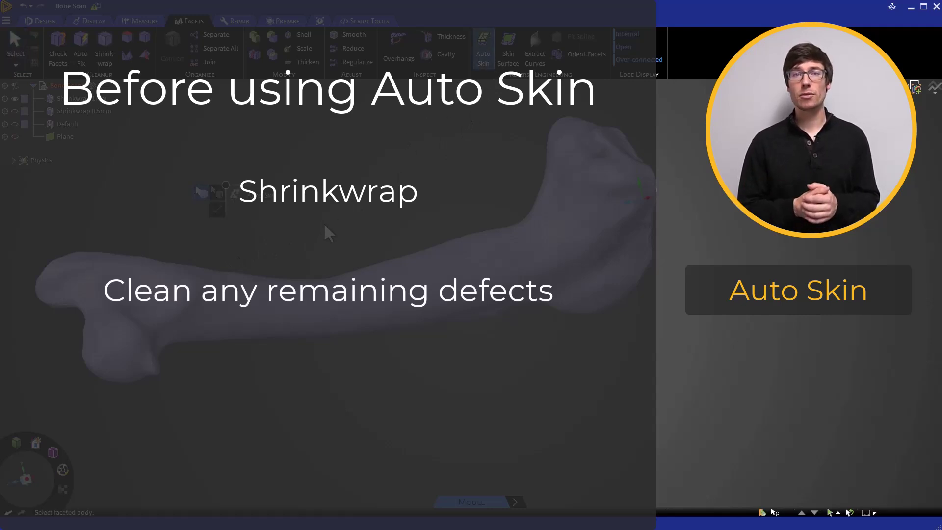
left_click(286, 307)
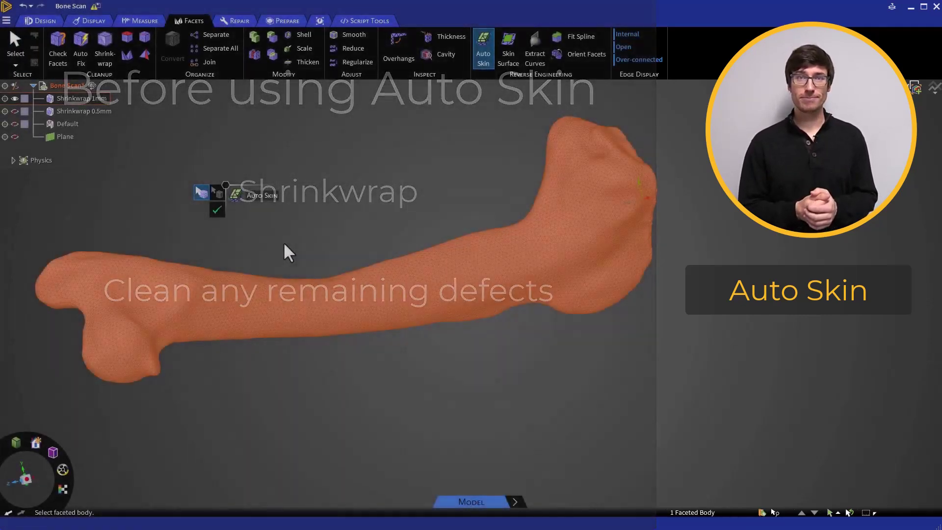